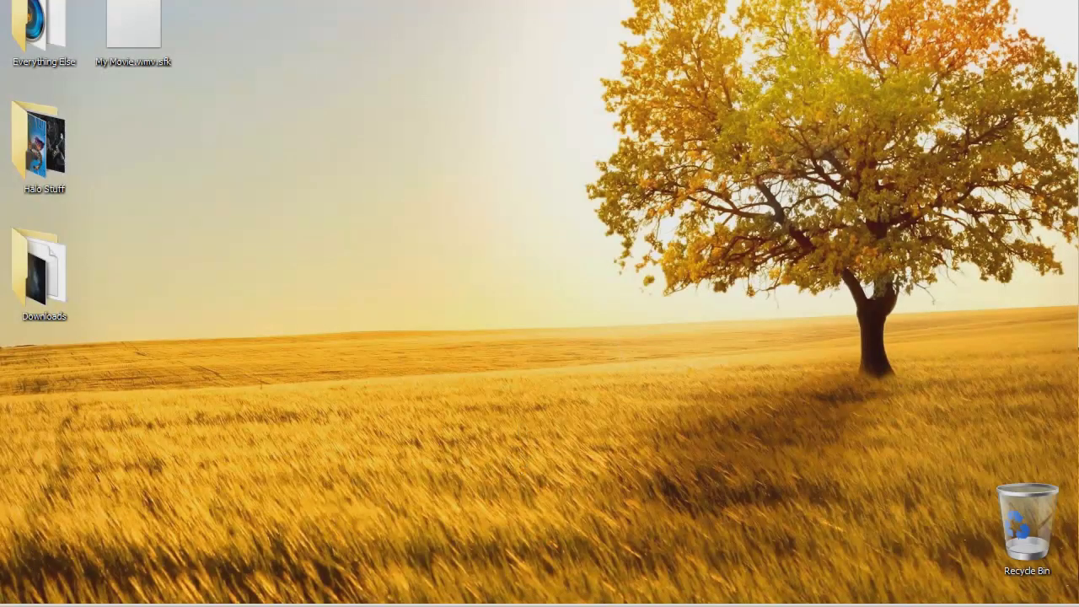
Step: Open the Services console via Start, Control Panel and Administrative Tools
{"action": "left_click", "coordinate": [11, 600]}
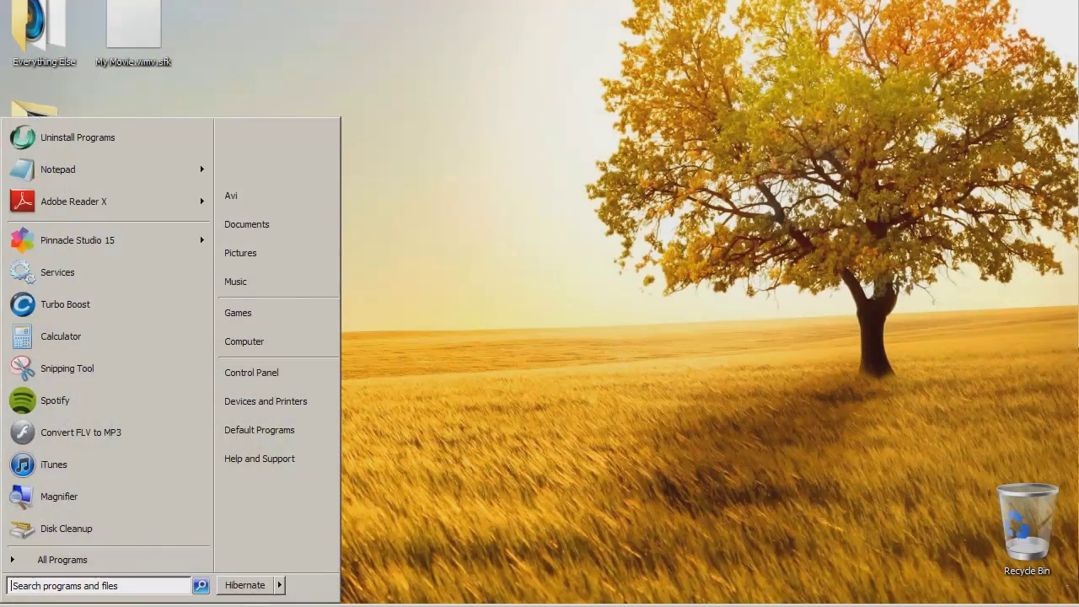
{"action": "left_click", "coordinate": [280, 375]}
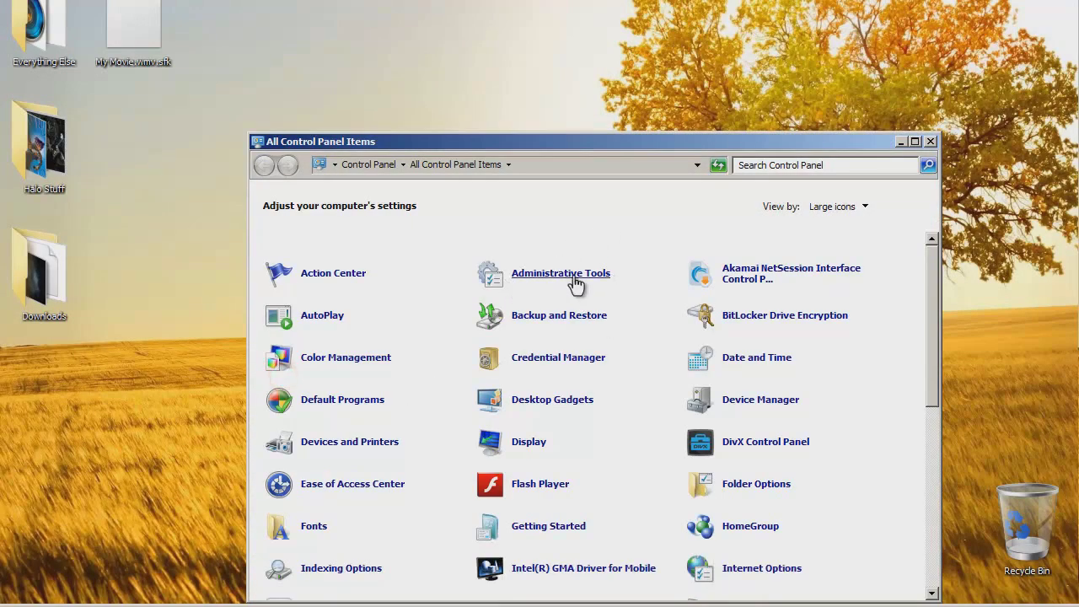
{"action": "left_click", "coordinate": [576, 278]}
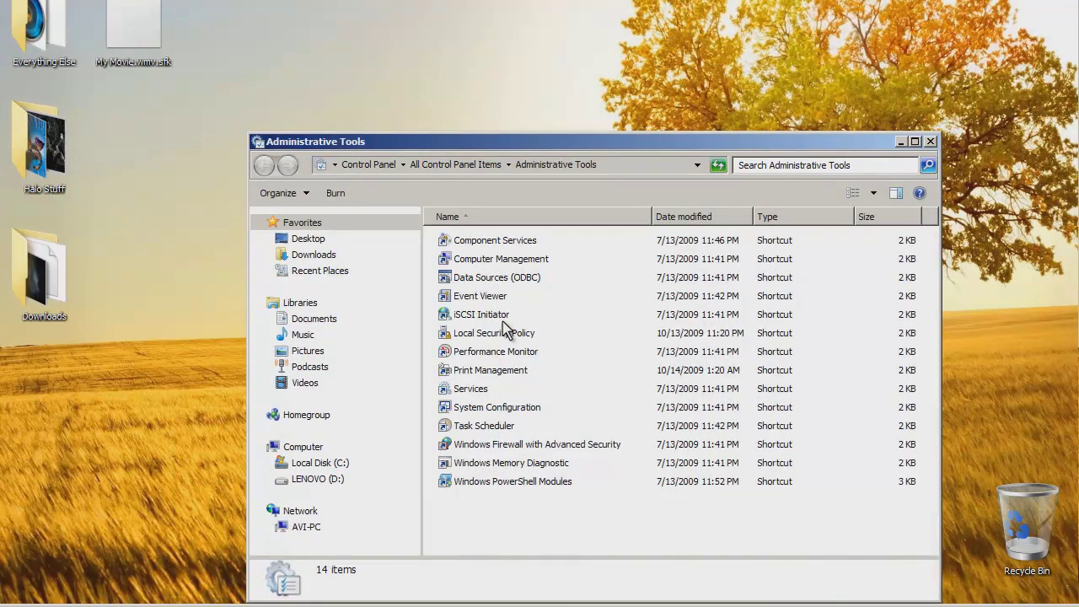
{"action": "left_click", "coordinate": [462, 390]}
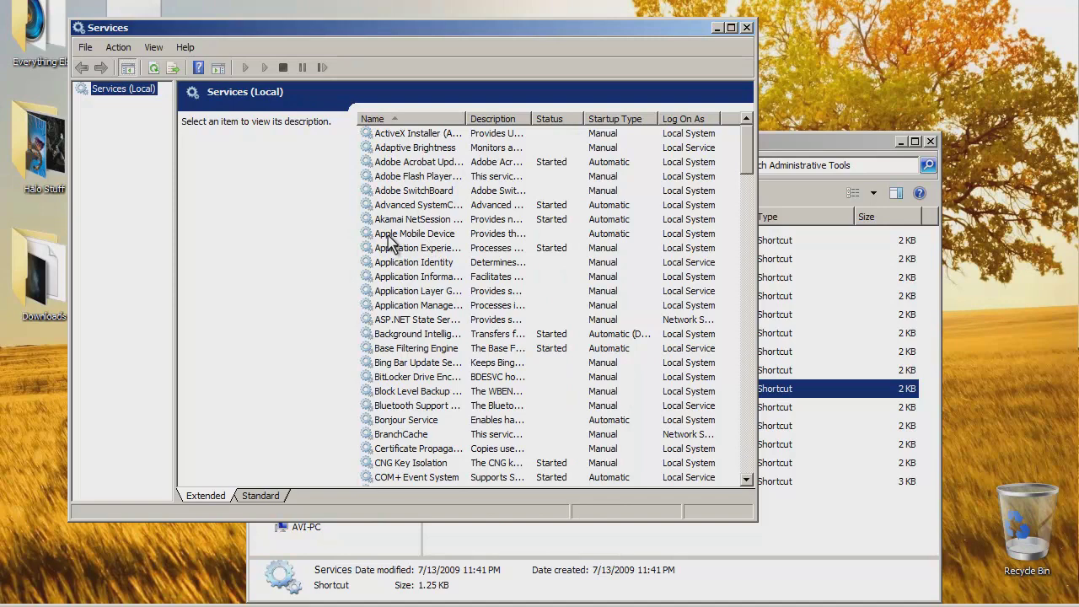
Step: Set the Apple Mobile Device service's startup type to Automatic, apply it, and confirm with OK
{"action": "double_click", "coordinate": [387, 236]}
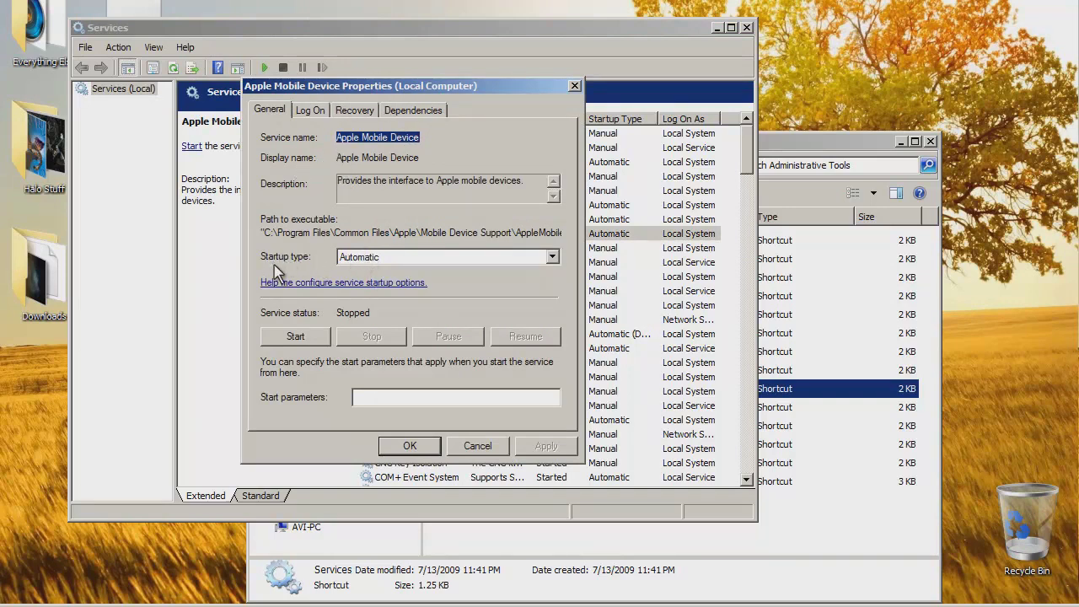
{"action": "left_click", "coordinate": [368, 262]}
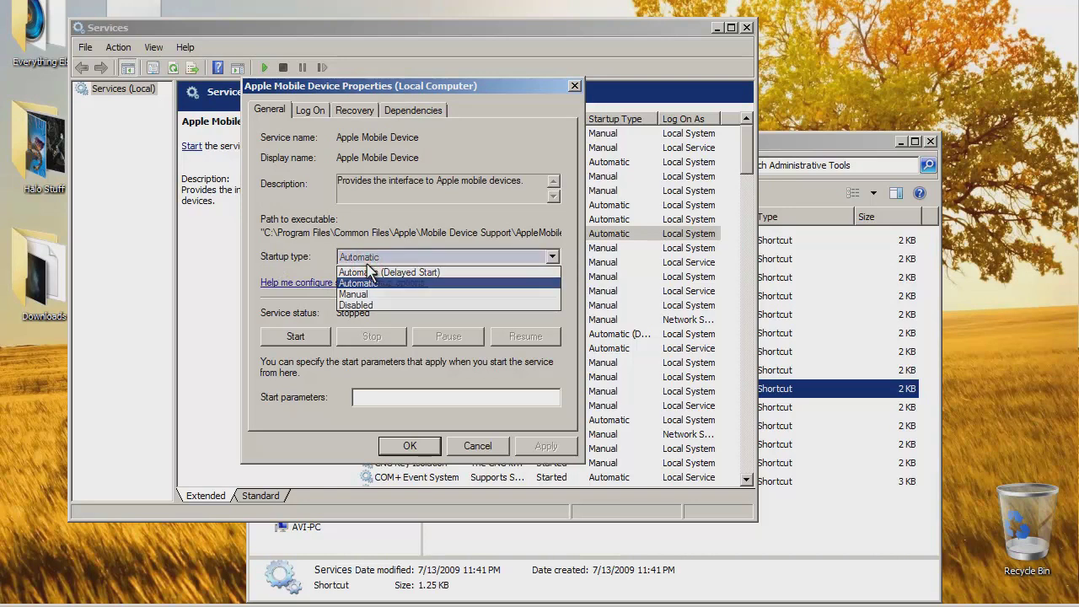
{"action": "left_click", "coordinate": [368, 261]}
{"action": "left_click", "coordinate": [368, 261]}
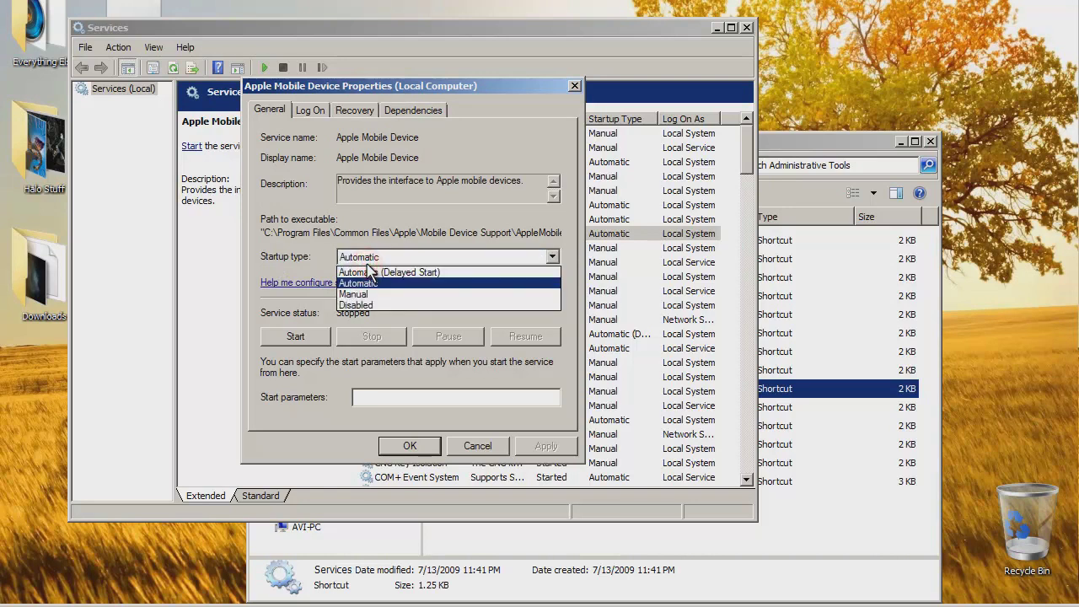
{"action": "left_click", "coordinate": [369, 262]}
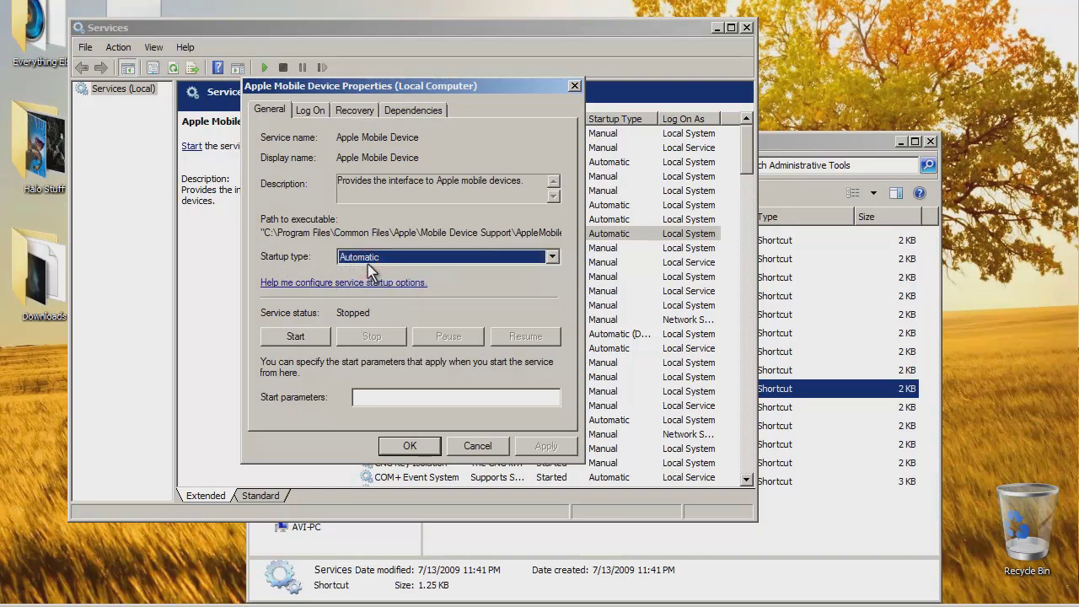
{"action": "left_click", "coordinate": [368, 265]}
{"action": "left_click", "coordinate": [382, 263]}
{"action": "left_click", "coordinate": [548, 445]}
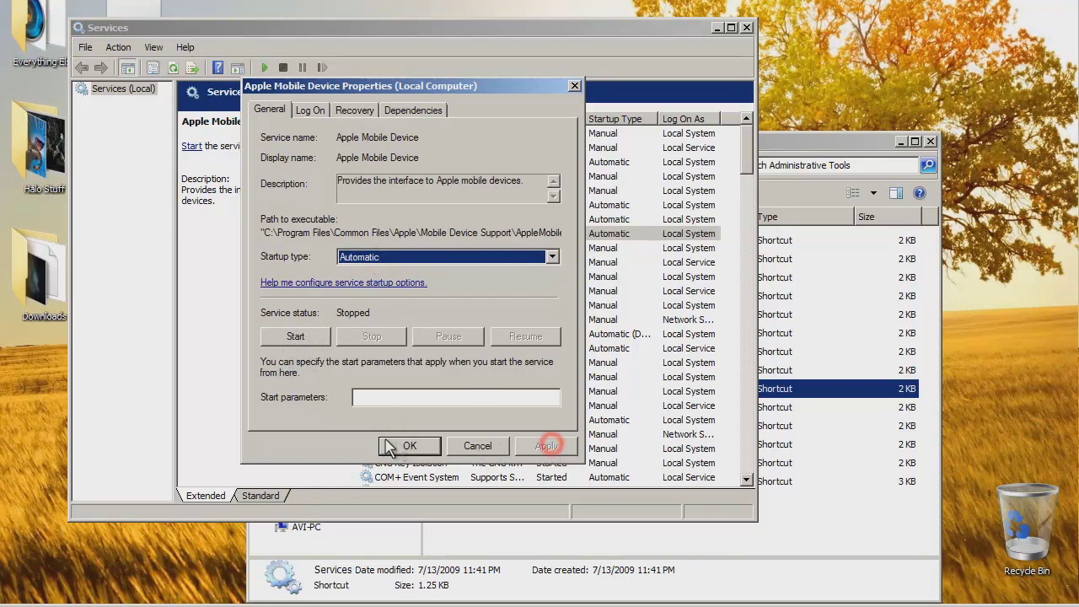
{"action": "left_click", "coordinate": [390, 450]}
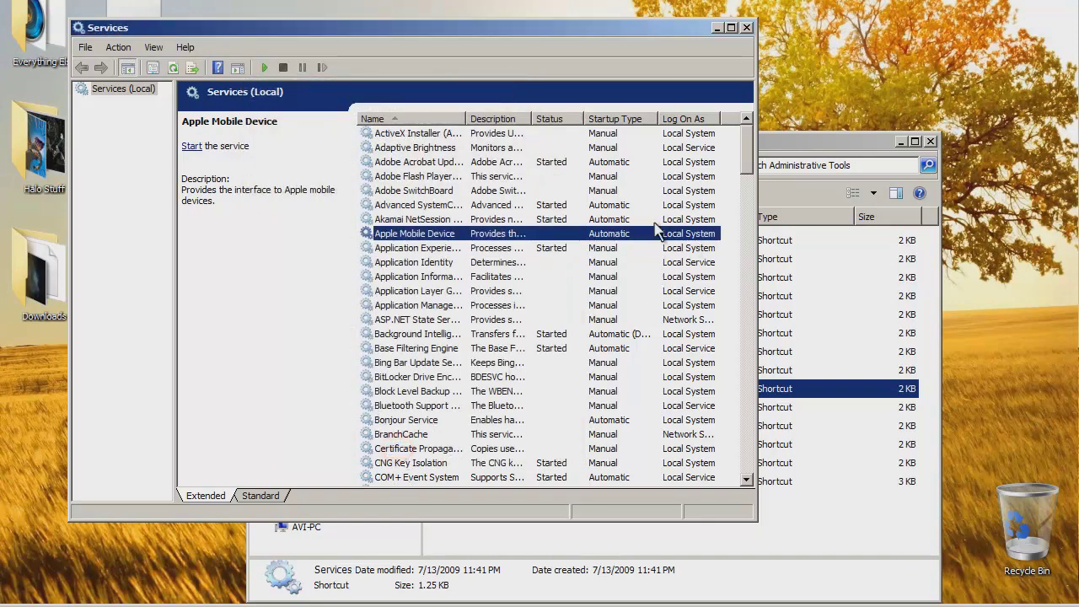
Step: Close the Services console, then reposition and close the Administrative Tools and All Control Panel Items windows
{"action": "left_click", "coordinate": [746, 28]}
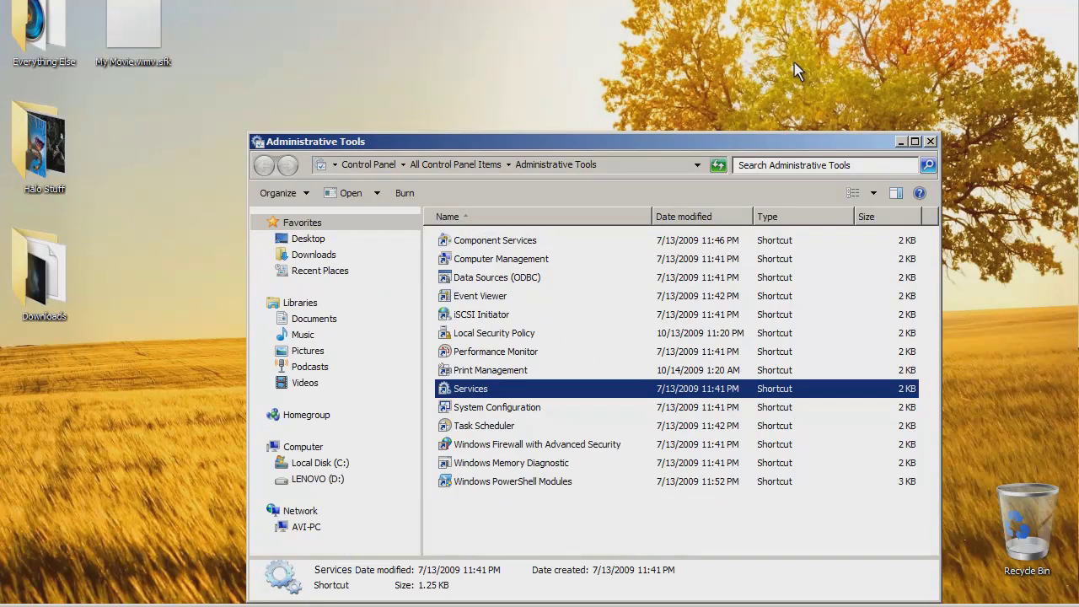
{"action": "left_click_drag", "start_coordinate": [820, 149], "coordinate": [824, 62]}
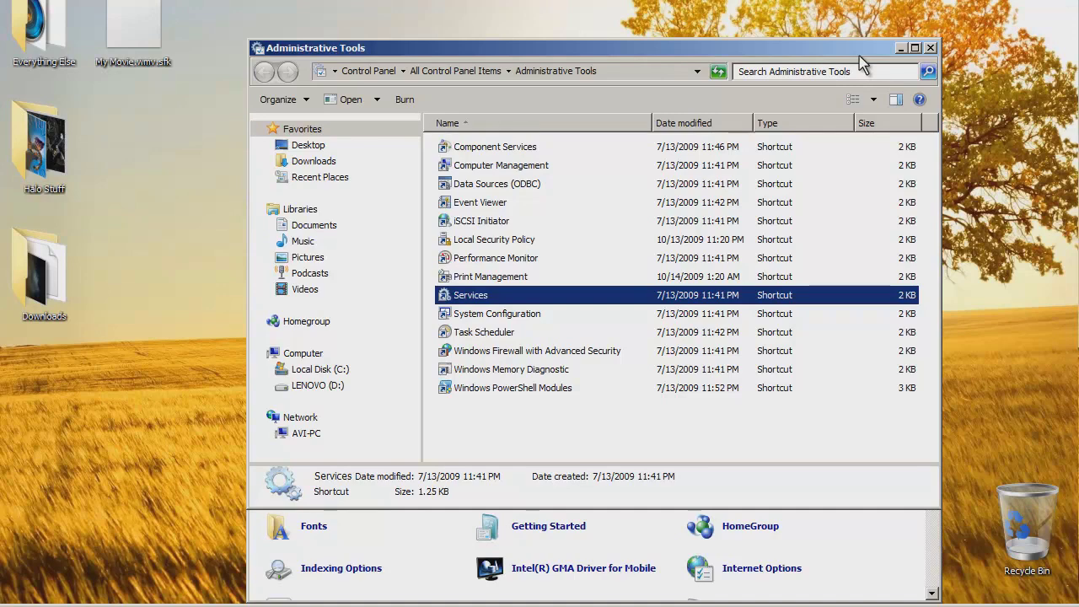
{"action": "double_click", "coordinate": [860, 48]}
{"action": "double_click", "coordinate": [881, 4]}
{"action": "left_click", "coordinate": [929, 48]}
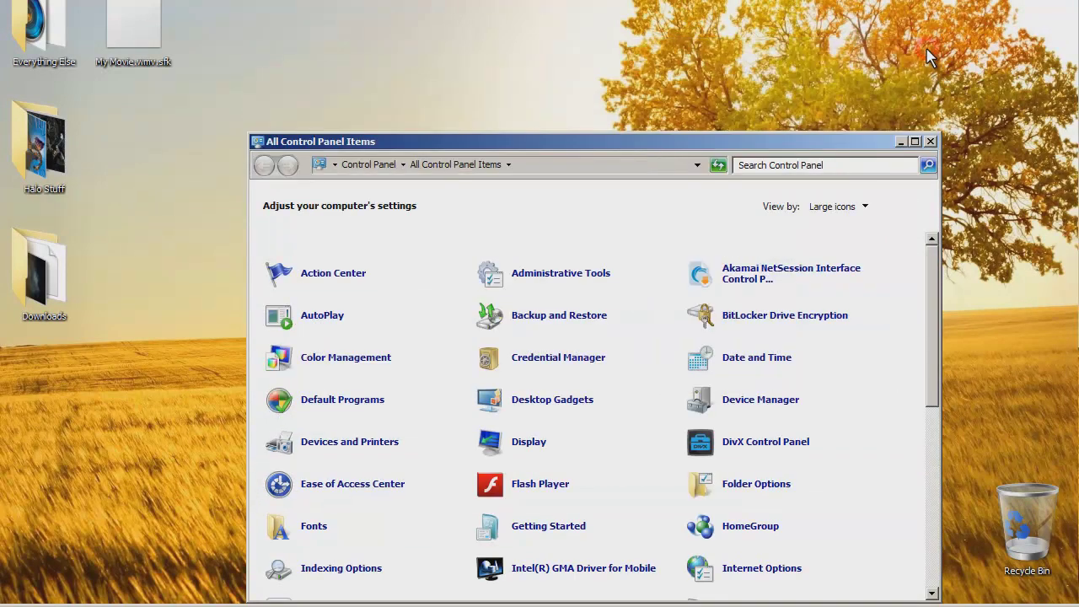
{"action": "left_click_drag", "start_coordinate": [833, 143], "coordinate": [825, 57]}
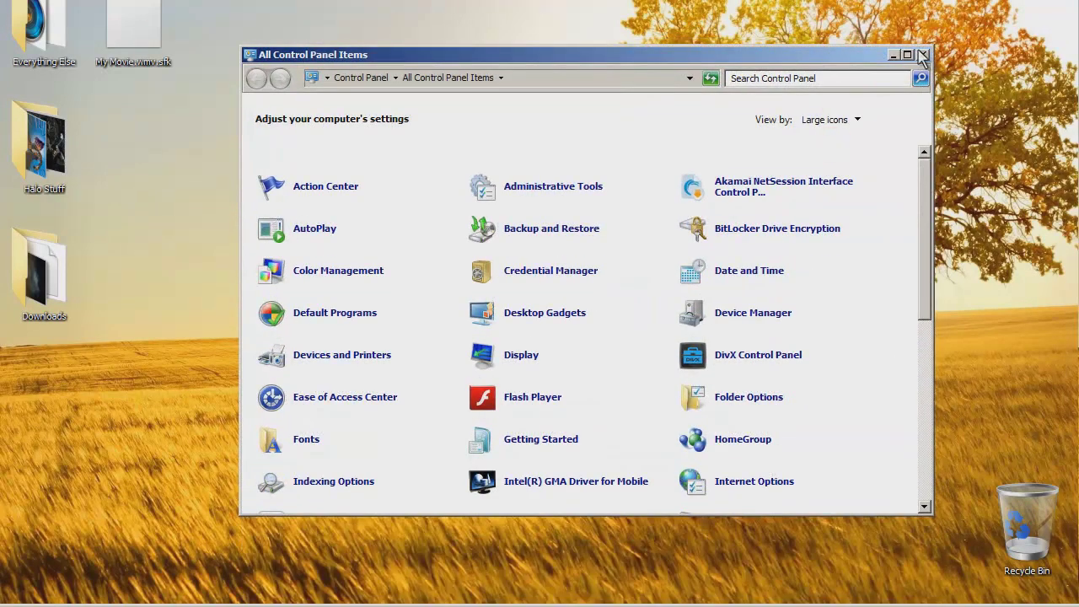
{"action": "left_click", "coordinate": [925, 56]}
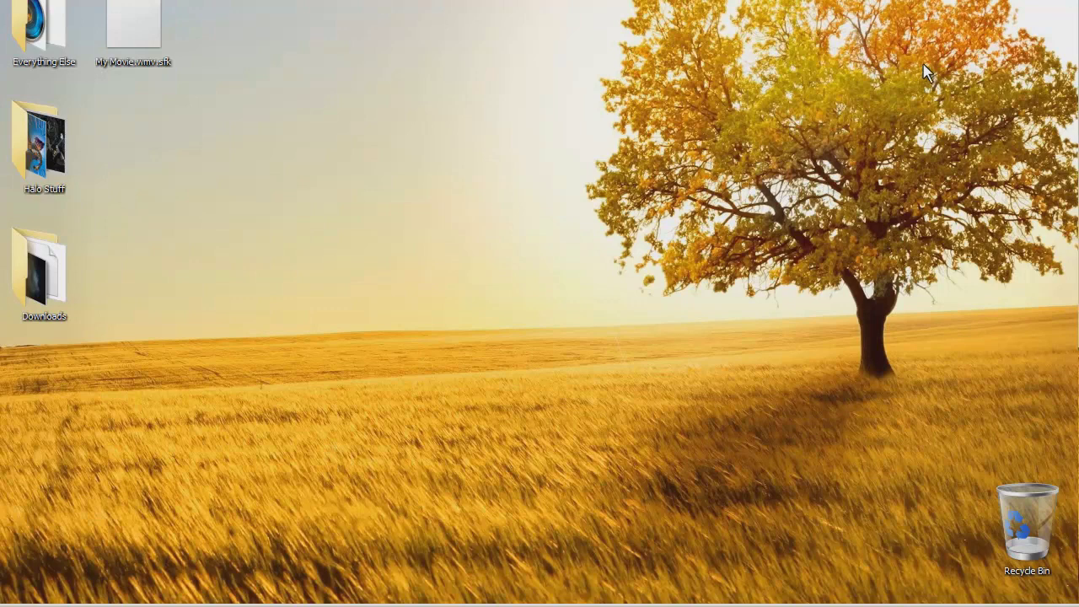
{"action": "left_click", "coordinate": [429, 372]}
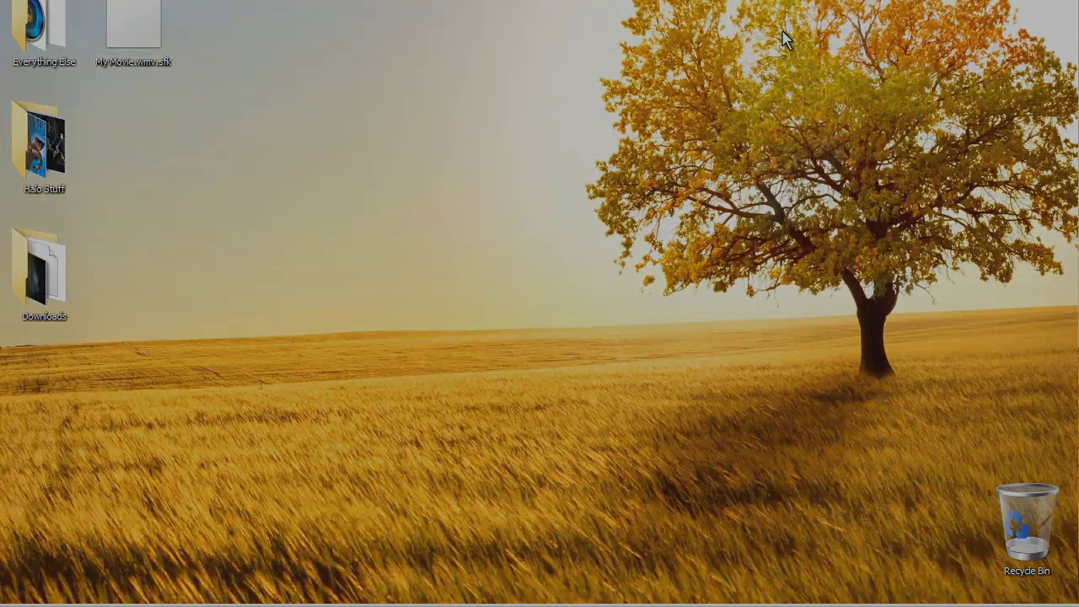